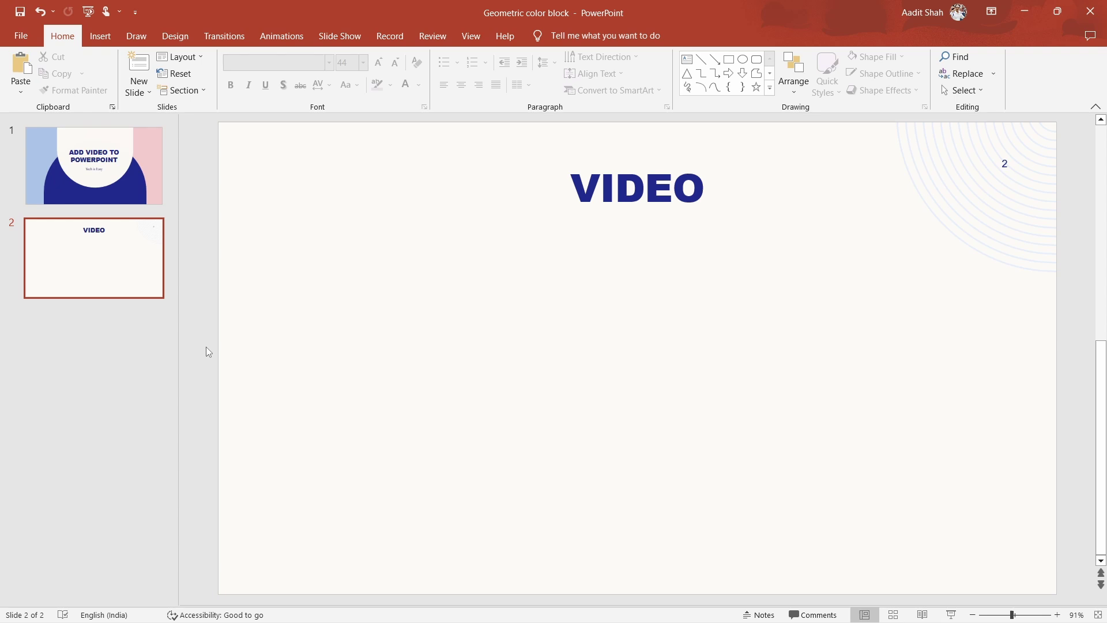
- In Chrome, open the Share dialog for the 'How To Make and Receive Calls on Windows PC' YouTube video
{"action": "key", "text": "alt+Tab"}
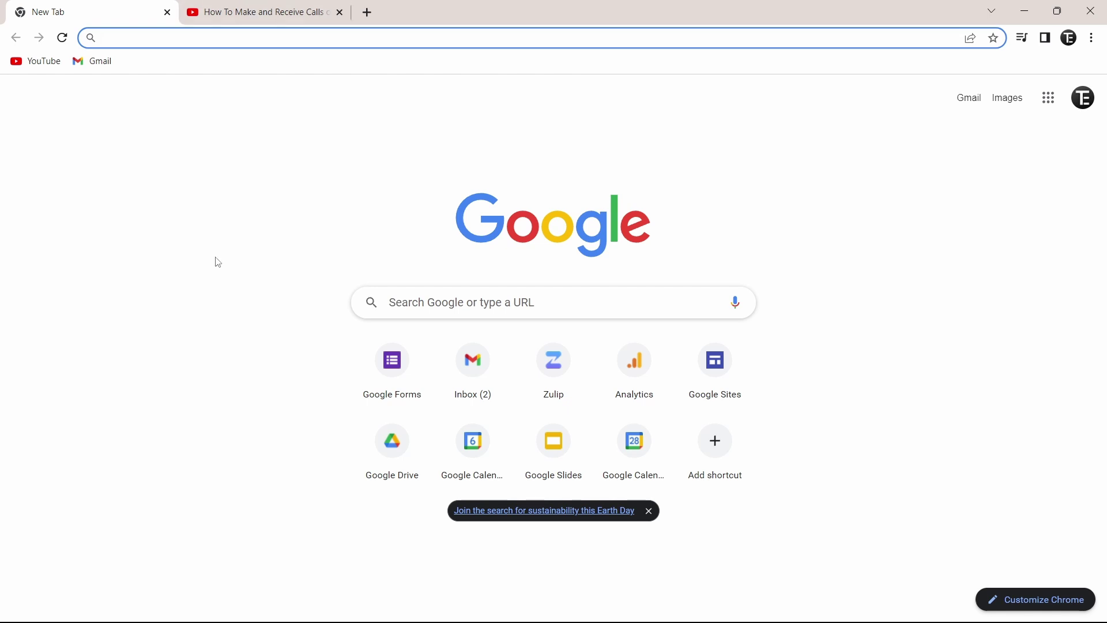
{"action": "left_click", "coordinate": [248, 11]}
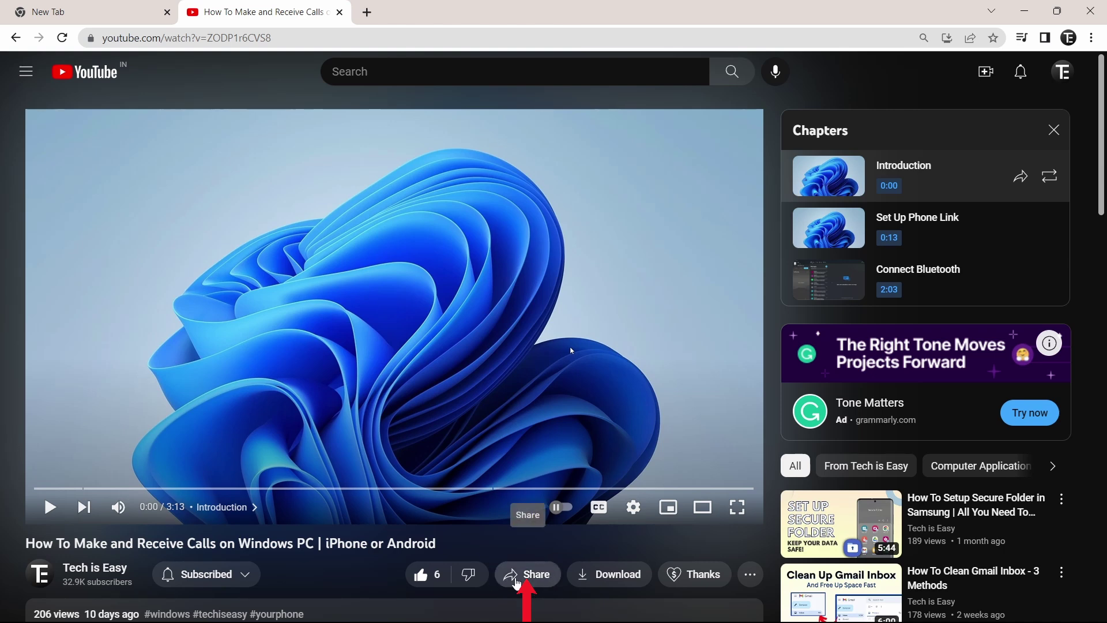
{"action": "left_click", "coordinate": [520, 582]}
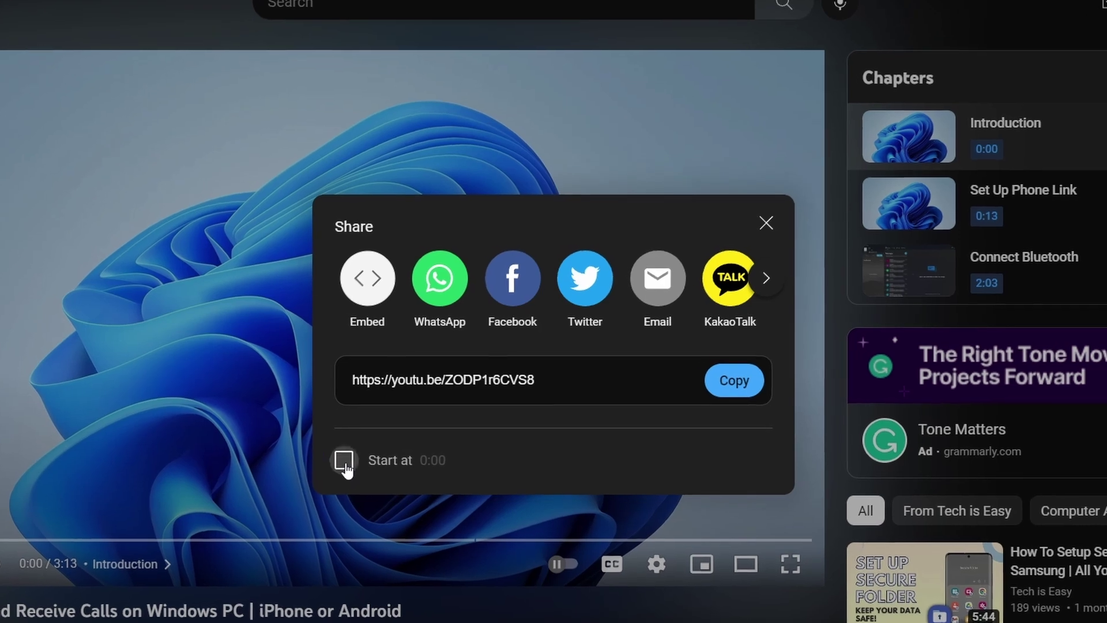
- Set the share link's Start at time to 0:10 and copy the ?t=10 link
{"action": "left_click", "coordinate": [344, 464]}
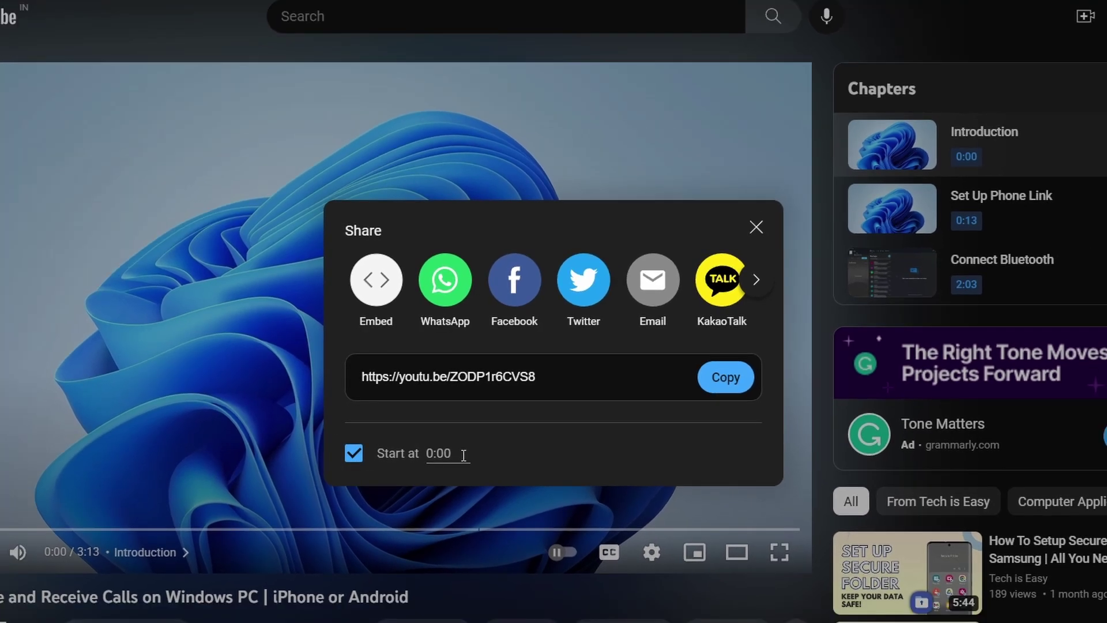
{"action": "left_click", "coordinate": [447, 453]}
{"action": "key", "text": "BackSpace"}
{"action": "key", "text": "BackSpace"}
{"action": "type", "text": "10"}
{"action": "left_click", "coordinate": [521, 448]}
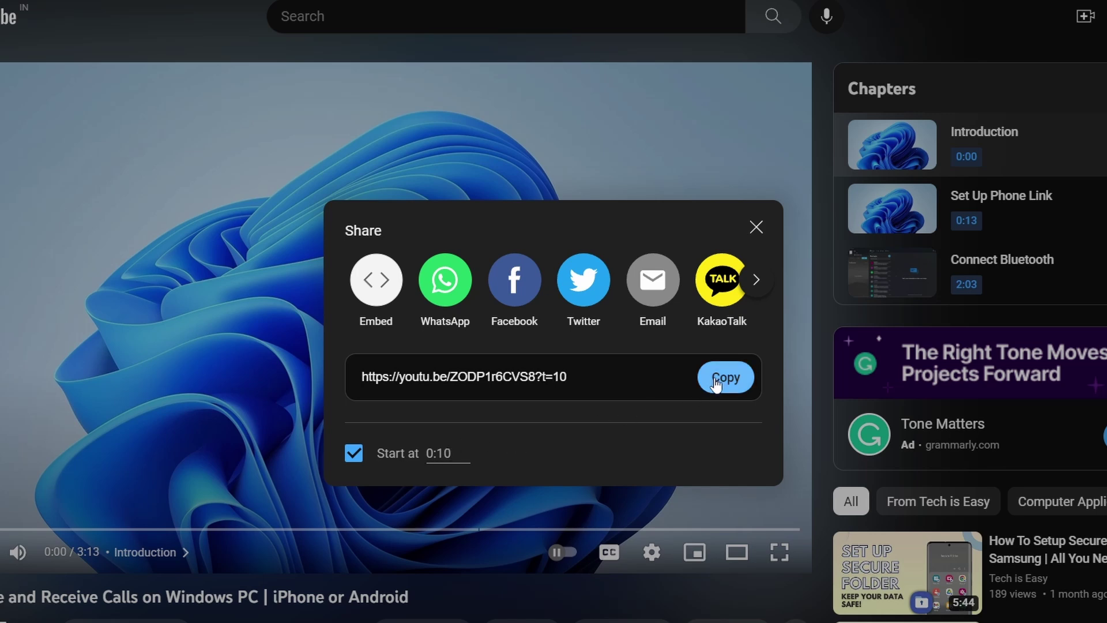
{"action": "left_click", "coordinate": [721, 381]}
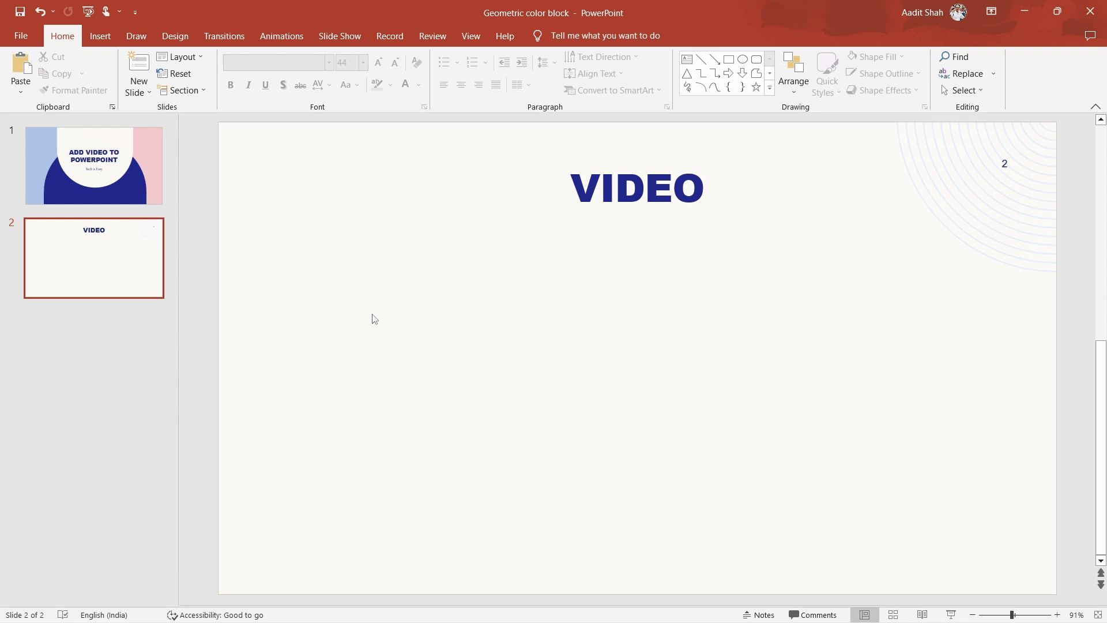
- Paste the copied youtu.be ?t=10 link into PowerPoint's Online Videos dialog
{"action": "left_click", "coordinate": [102, 36]}
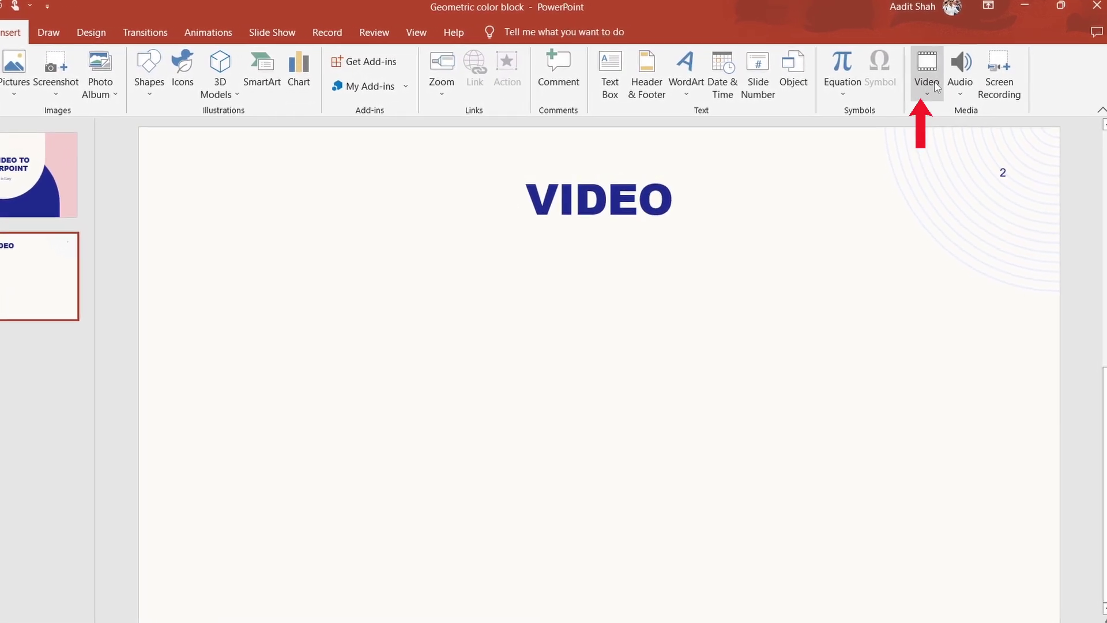
{"action": "left_click", "coordinate": [934, 89]}
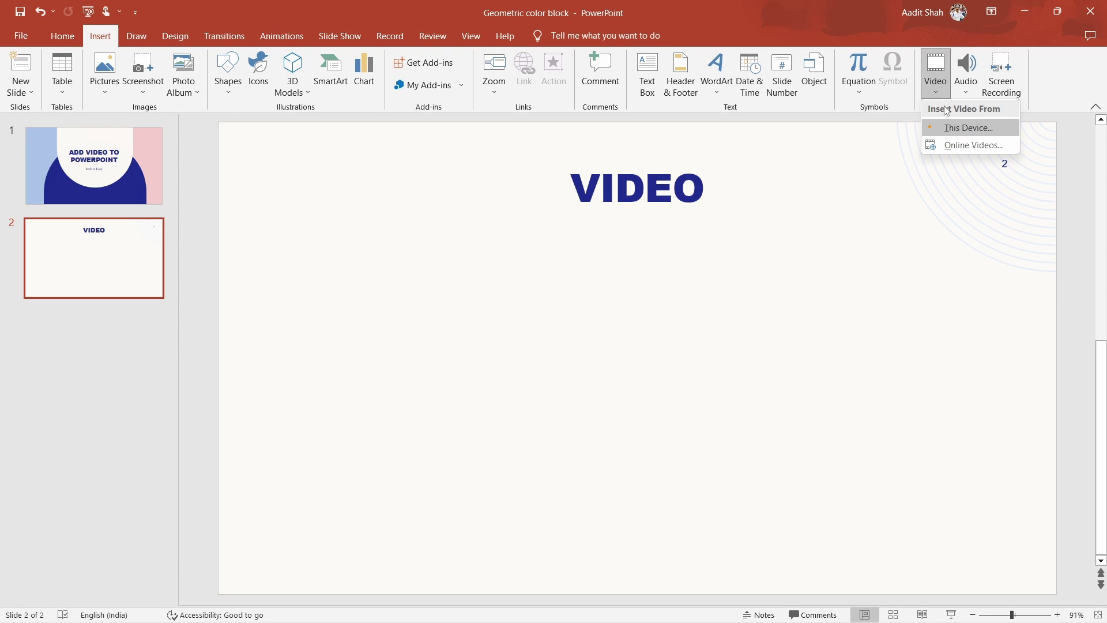
{"action": "left_click", "coordinate": [966, 147]}
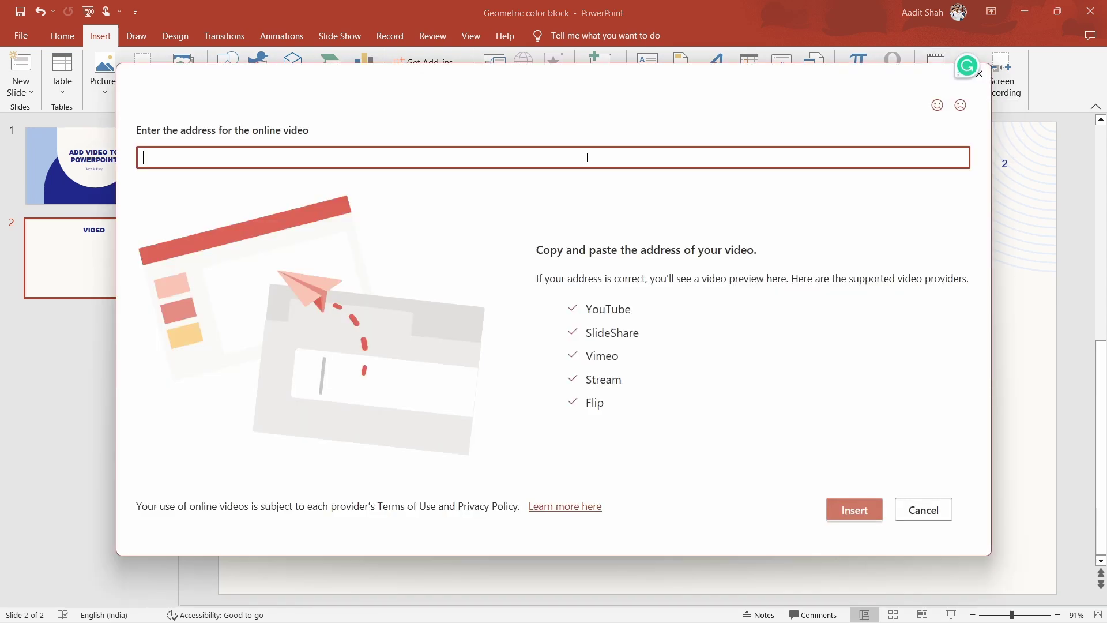
{"action": "key", "text": "ctrl+v"}
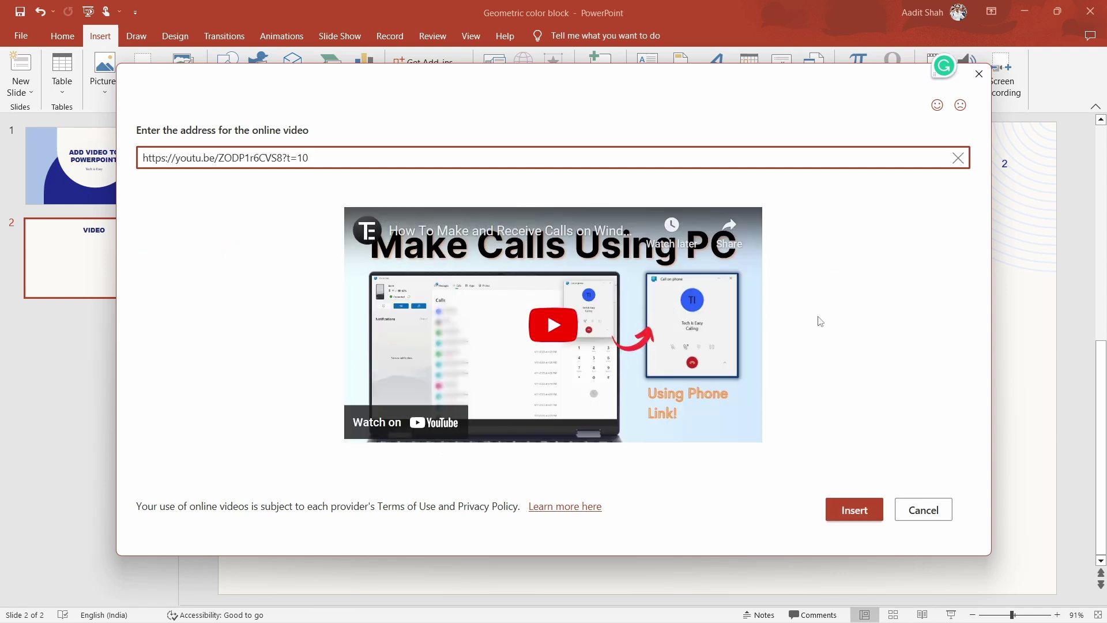
- Insert the Make Calls Using PC video, enlarge it, and centre it under the VIDEO title
{"action": "left_click", "coordinate": [847, 511]}
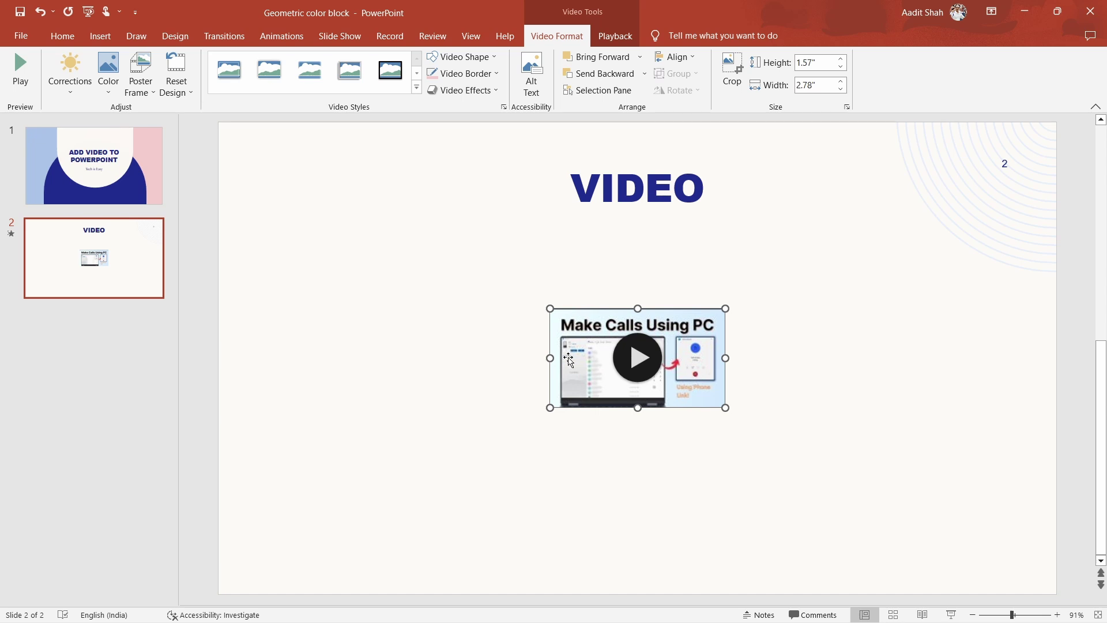
{"action": "left_click_drag", "start_coordinate": [550, 308], "coordinate": [314, 176]}
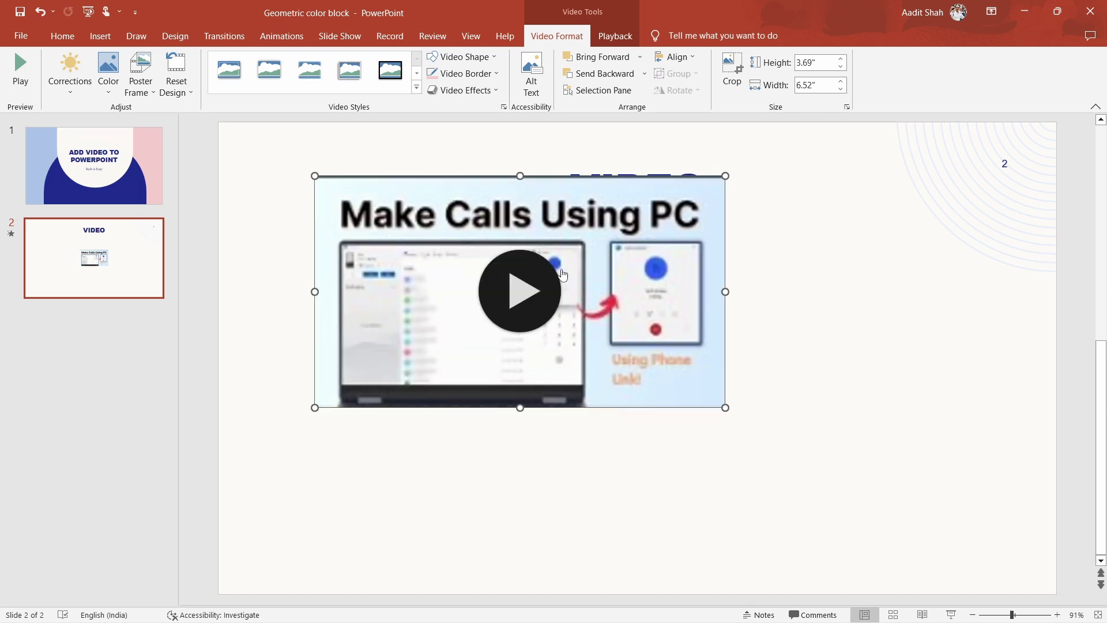
{"action": "left_click_drag", "start_coordinate": [584, 287], "coordinate": [703, 354]}
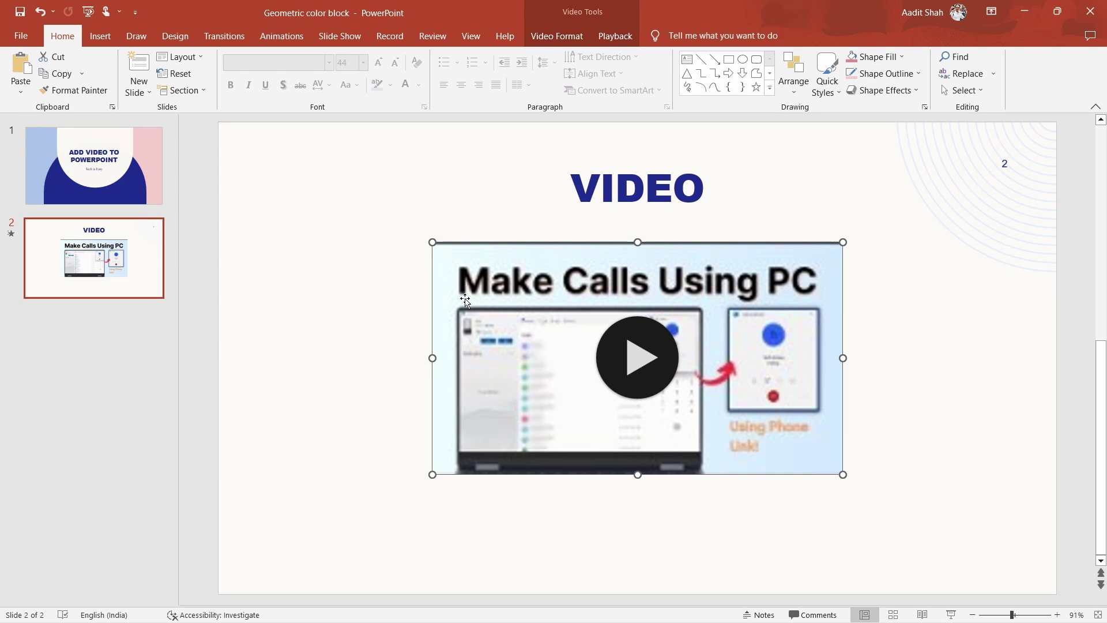
- Set the video's poster frame to an online photo of a woman holding a phone
{"action": "left_click", "coordinate": [562, 40]}
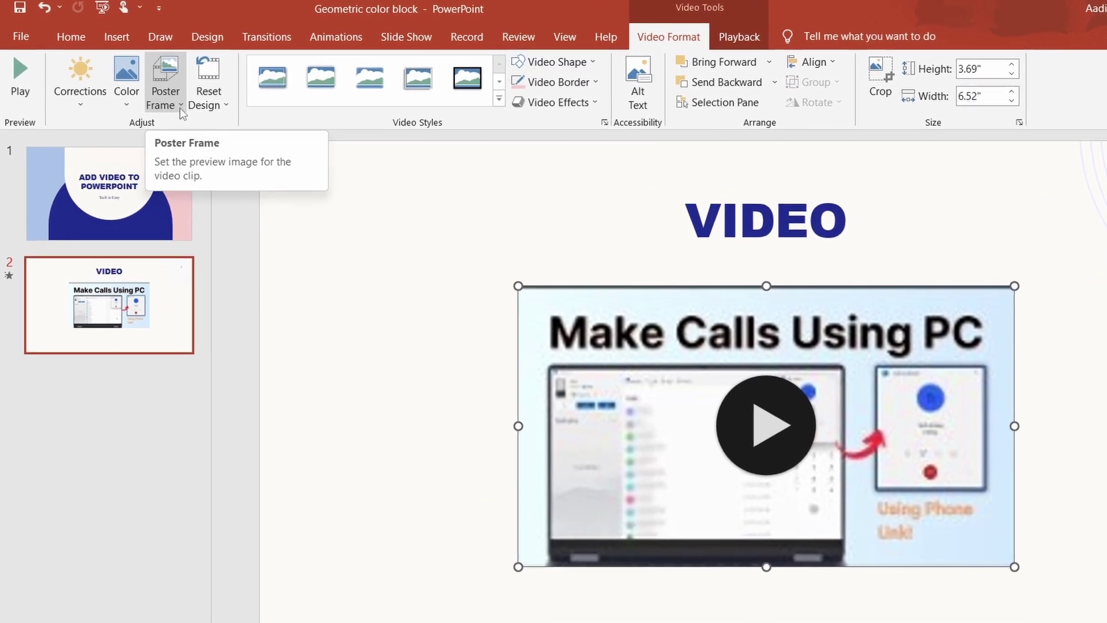
{"action": "left_click", "coordinate": [180, 107]}
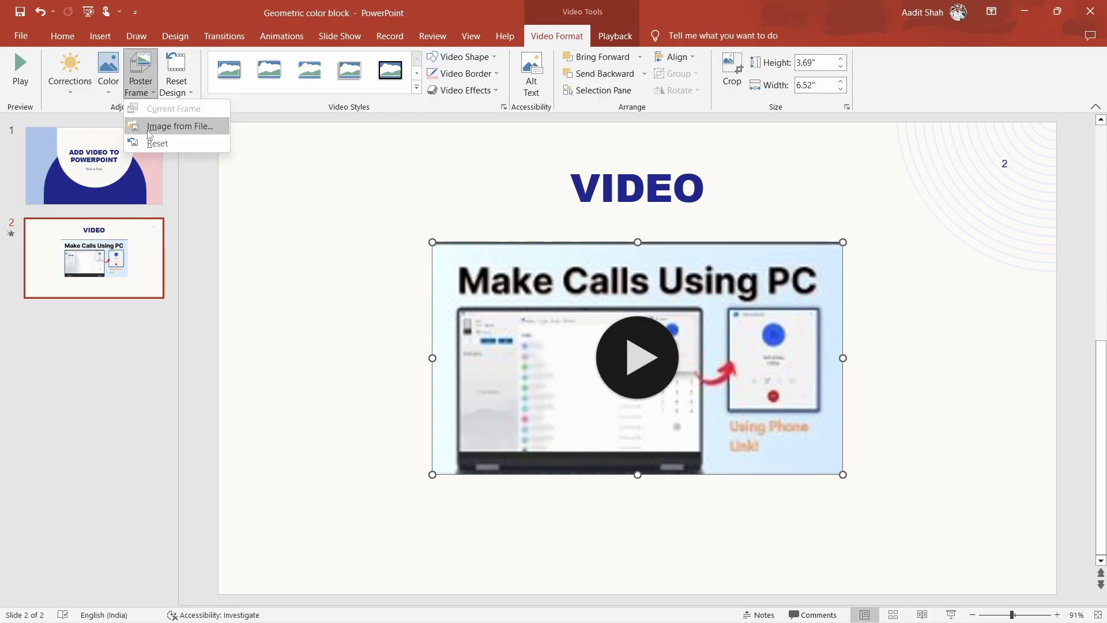
{"action": "left_click", "coordinate": [211, 127]}
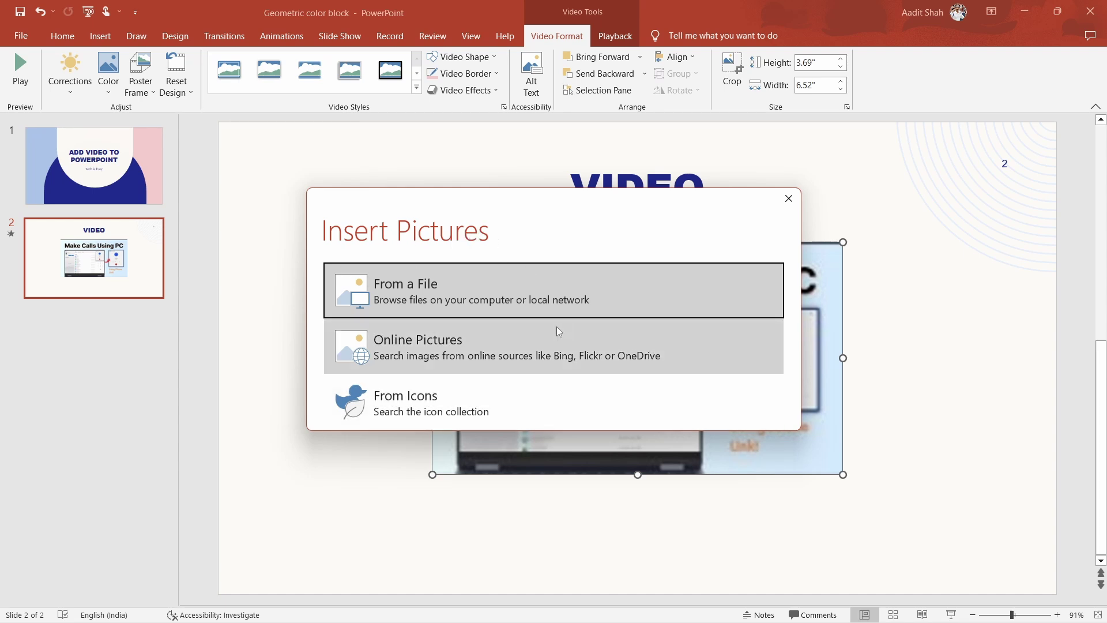
{"action": "left_click", "coordinate": [513, 360]}
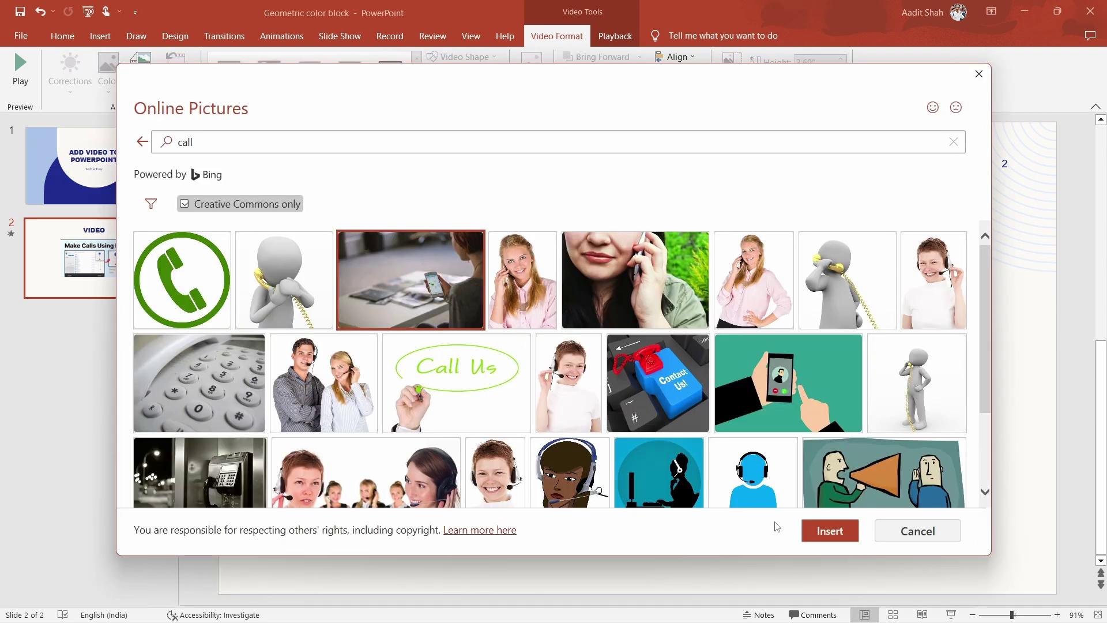
{"action": "left_click", "coordinate": [820, 538]}
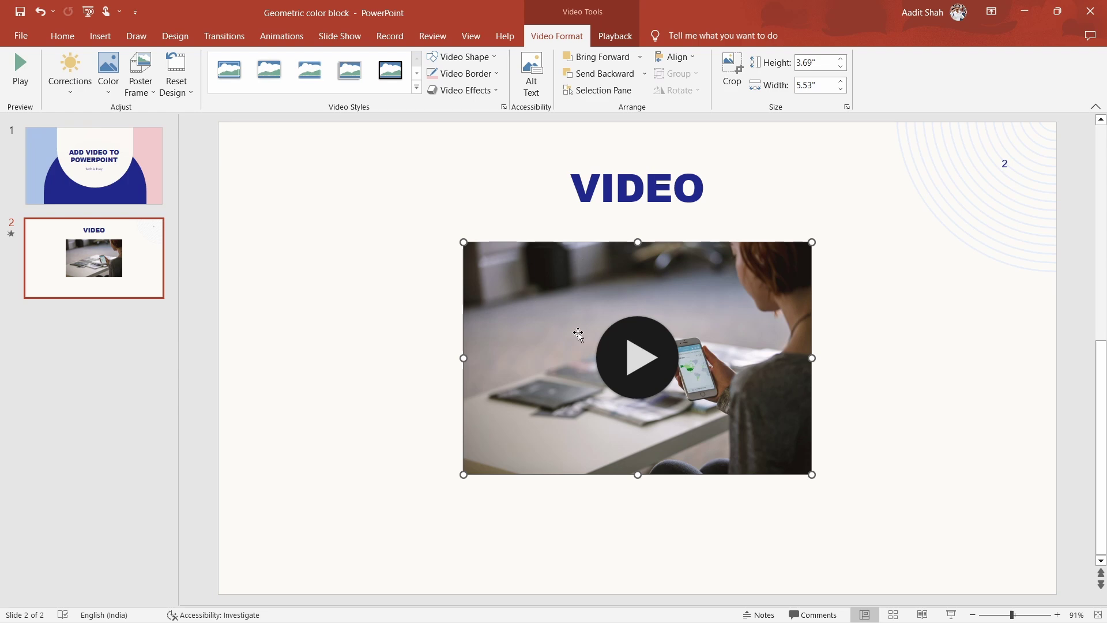
- Make the slide 2 video start When Clicked On, then deselect it
{"action": "left_click", "coordinate": [610, 46]}
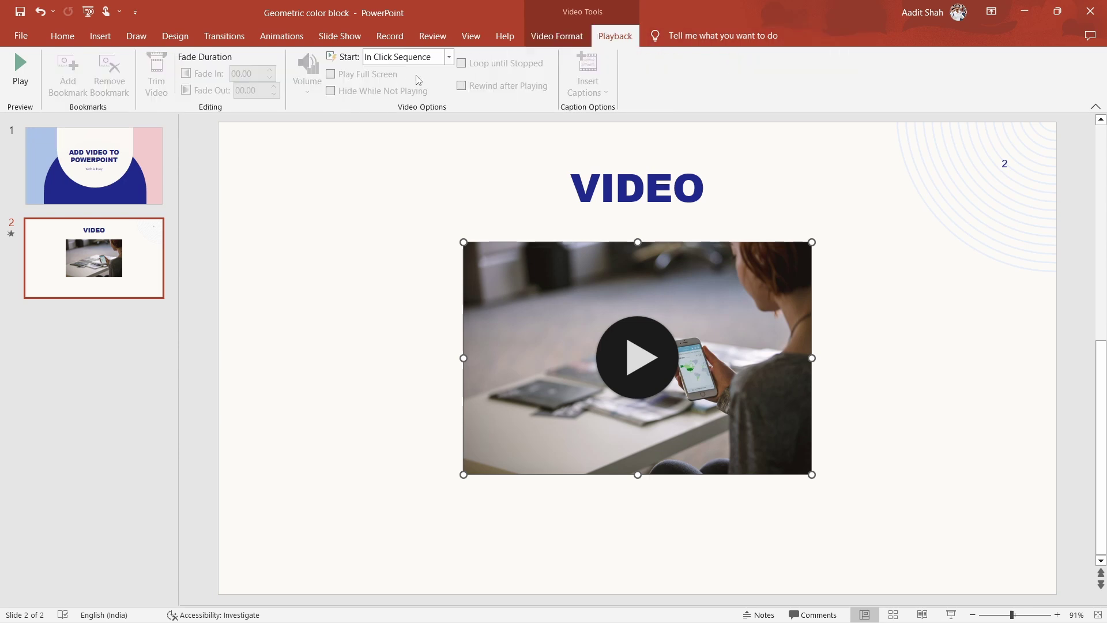
{"action": "left_click", "coordinate": [448, 57]}
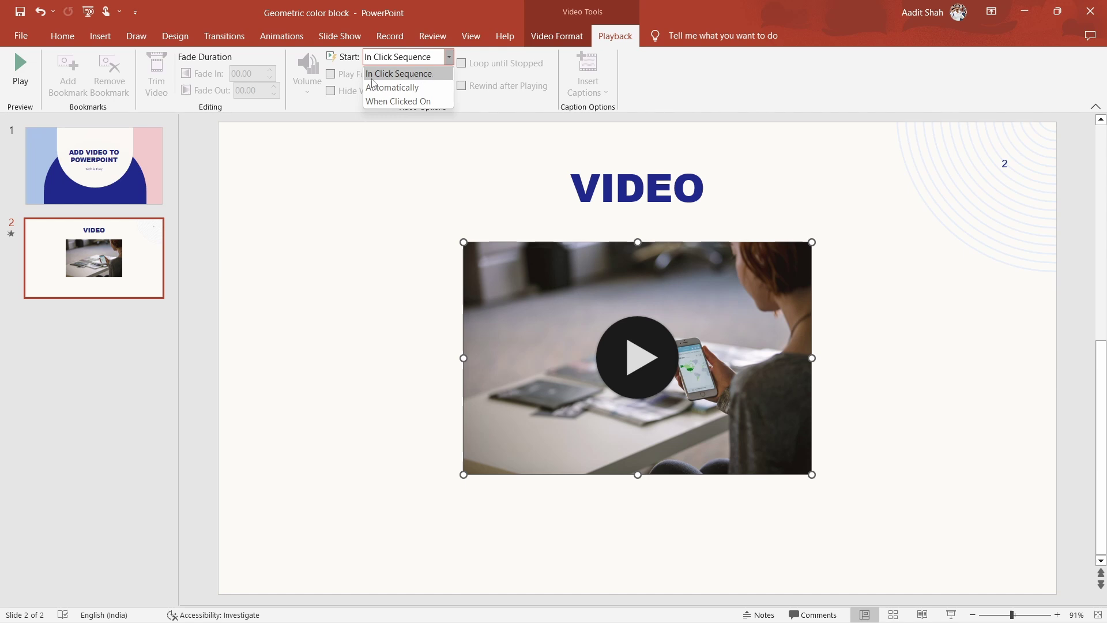
{"action": "left_click", "coordinate": [405, 103]}
{"action": "left_click", "coordinate": [430, 170]}
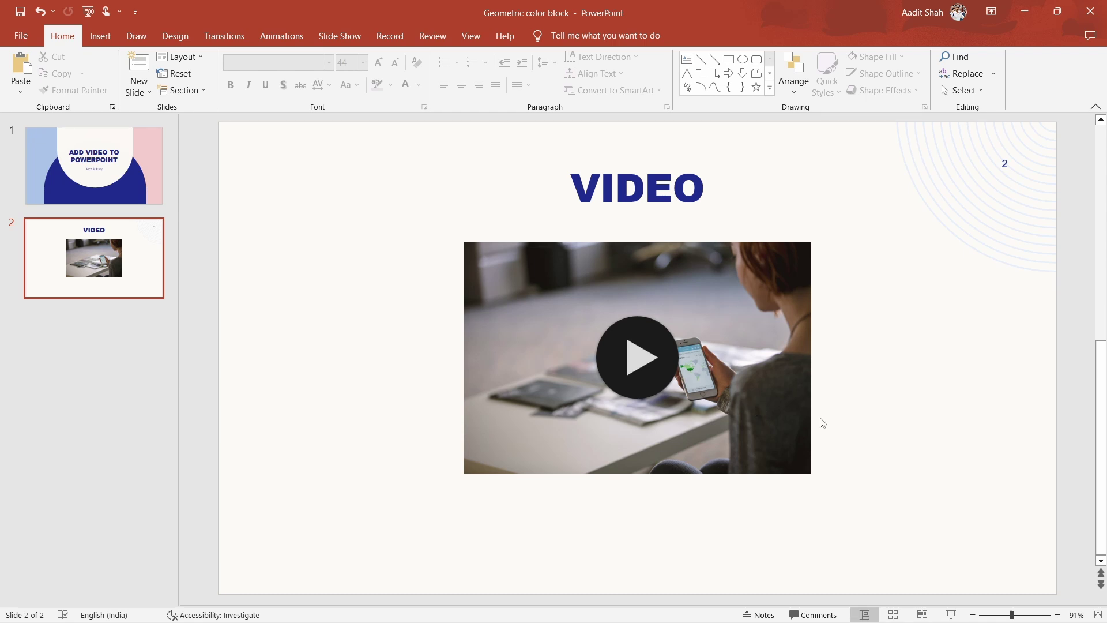
- Run the slide show from slide 2, play the video from 0:10, and pause it
{"action": "left_click", "coordinate": [951, 614]}
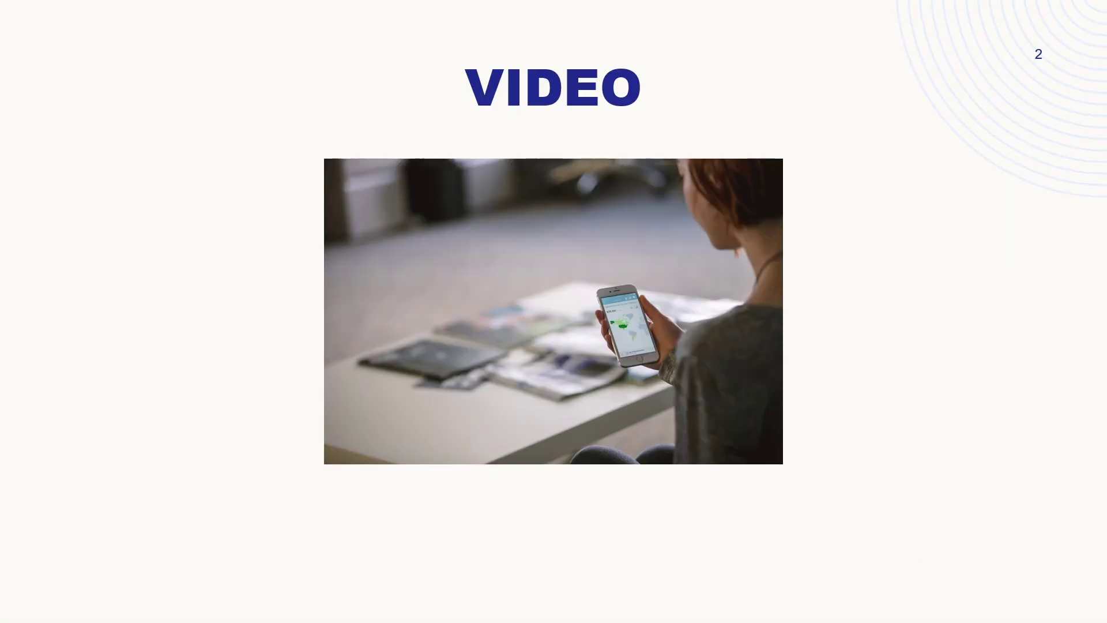
{"action": "key", "text": "XF86AudioMute"}
{"action": "left_click", "coordinate": [550, 356]}
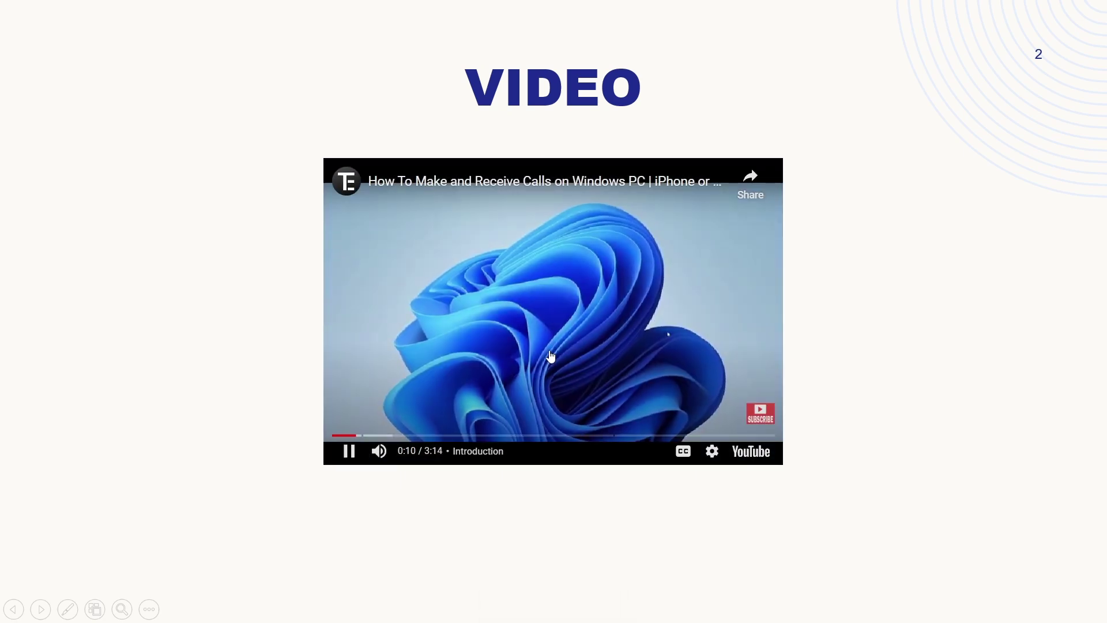
{"action": "left_click", "coordinate": [550, 356]}
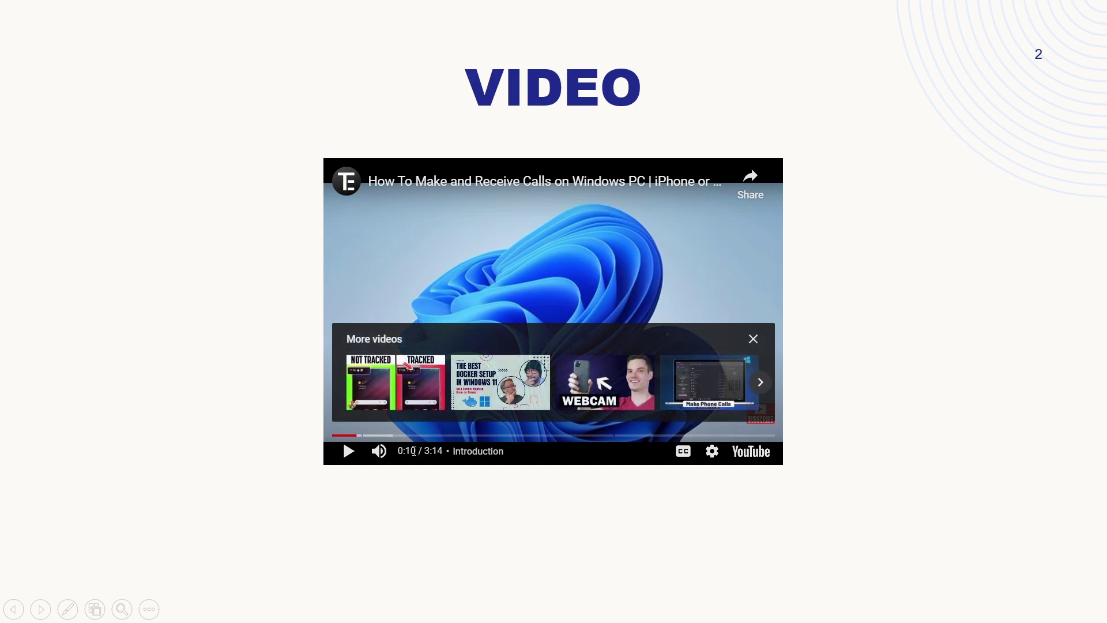